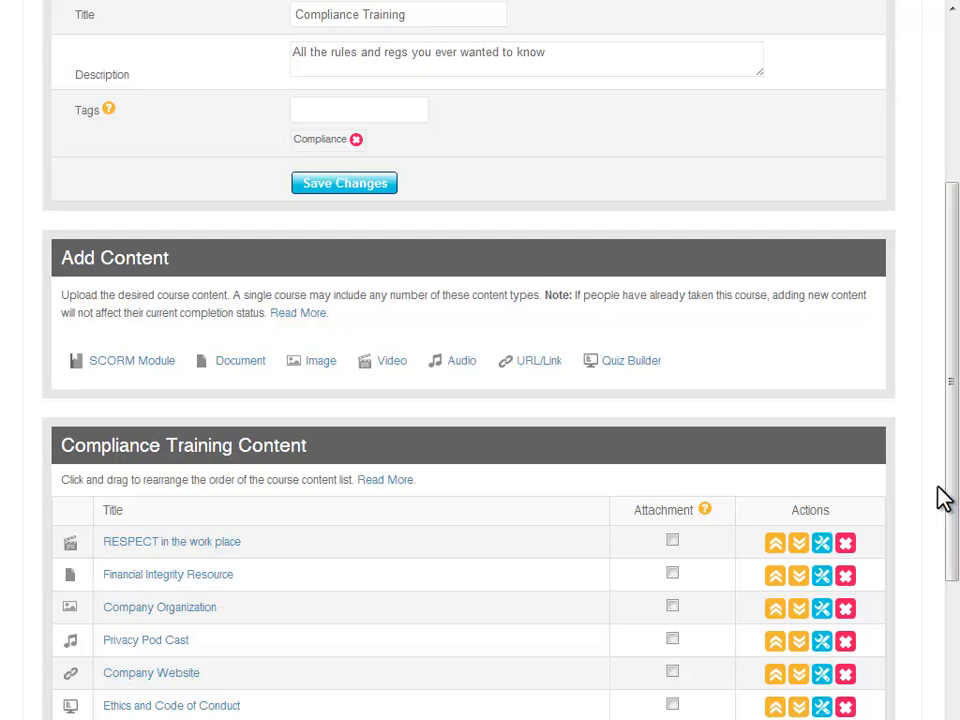
Start a new quiz in the course named "Super Fun Quiz" with the description "This is the funnest quiz you will ever take."
left_click(632, 361)
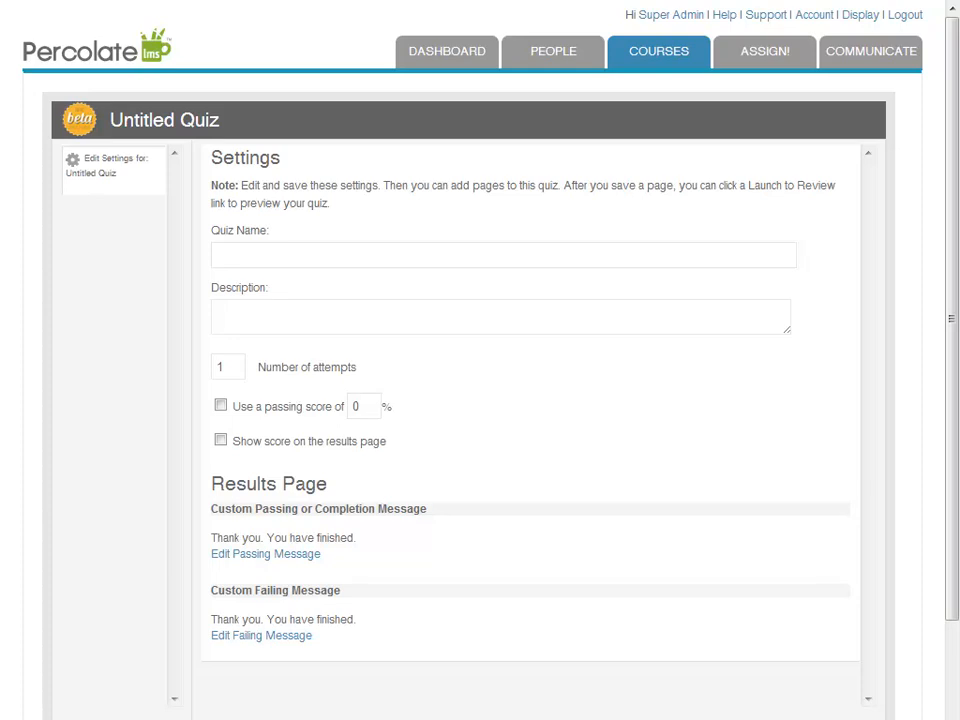
left_click(249, 255)
type("Super Fun Quiz")
key("Tab")
type("This is the funnest quiz you will ever take.")
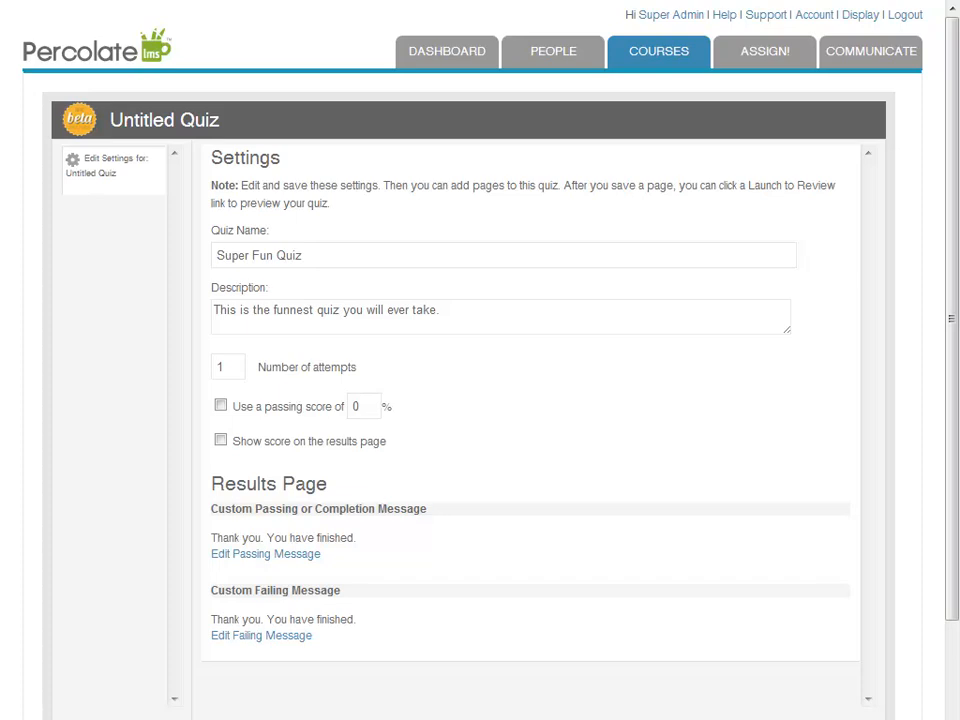
Require a passing score of 80%, show the score on the results page, and save the quiz settings
left_click(224, 406)
left_click_drag(377, 404, 331, 406)
key("BackSpace")
type("80")
scroll(354, 692, "down", 2)
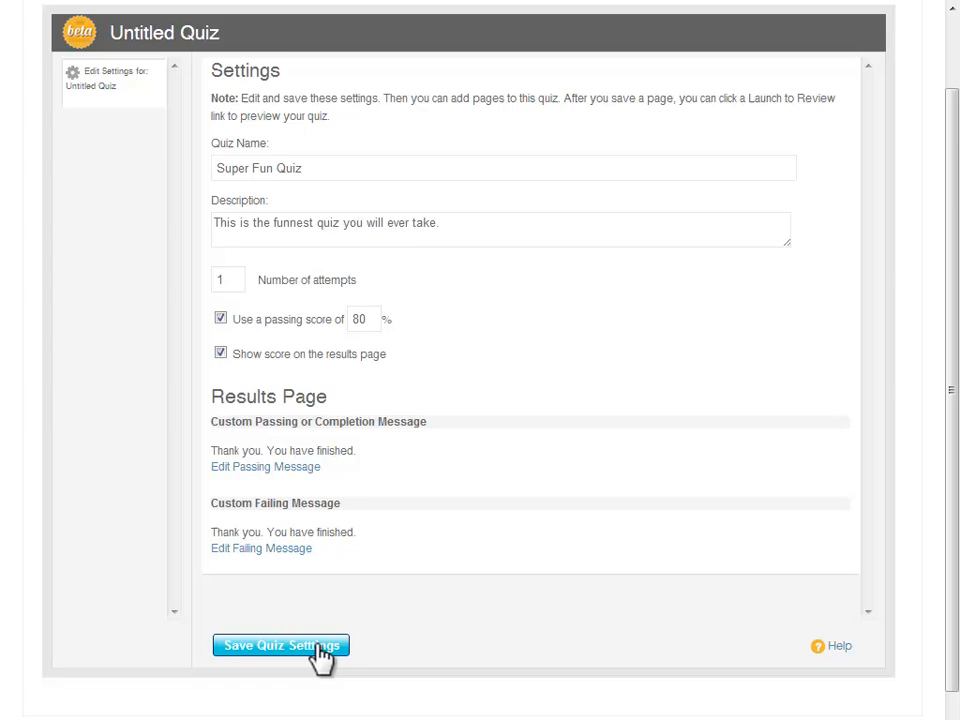
left_click(320, 654)
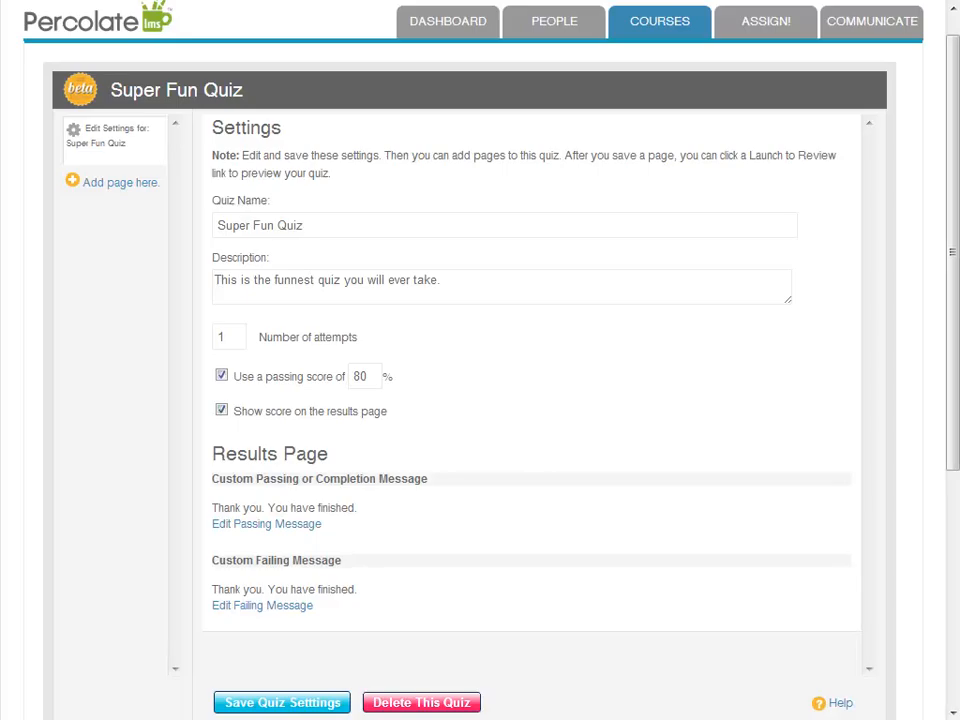
Add an informational page reading "Far far away, behind the word mountains, far from the countries Vokalia and Consonantia, there live the blind texts."
left_click(120, 183)
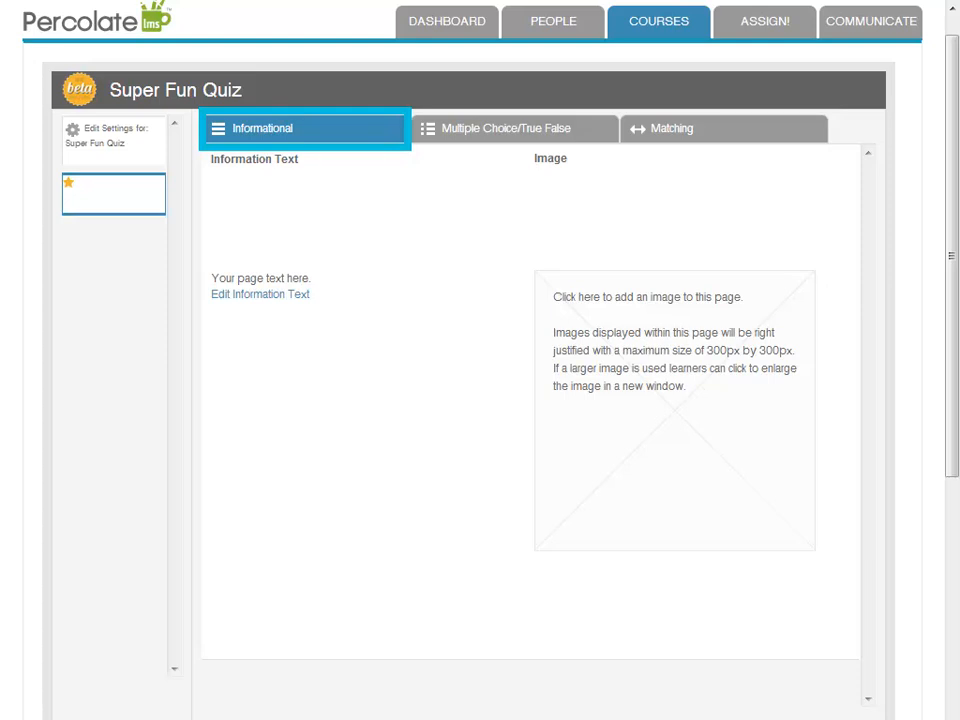
left_click(258, 296)
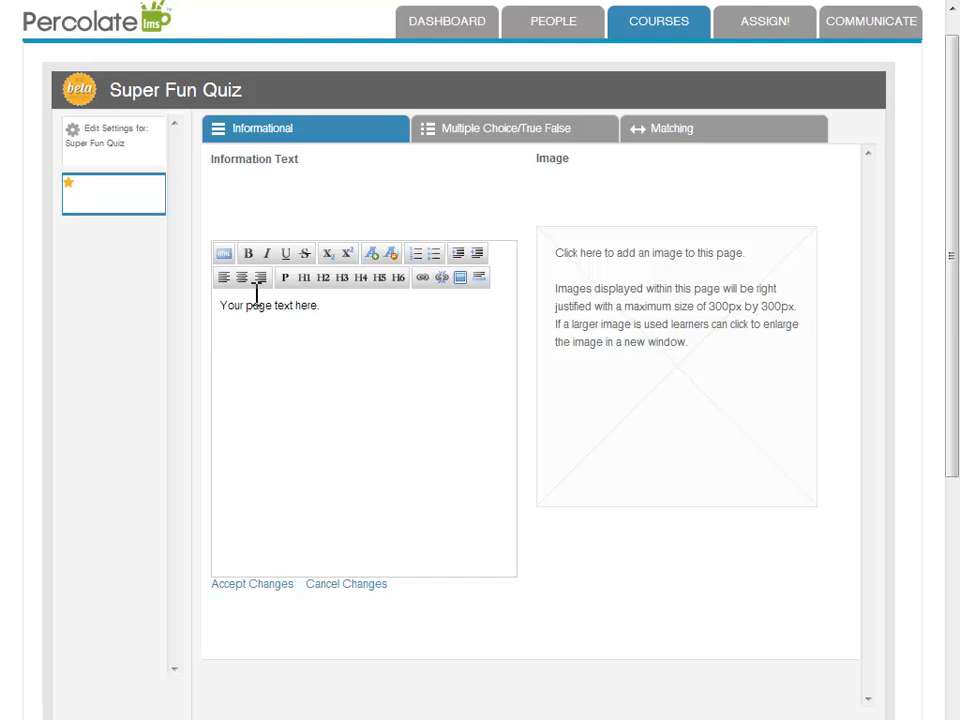
type("Far far away, behind the word mountains, far from the countries Vokalia and Consonantia, there live the blind texts.")
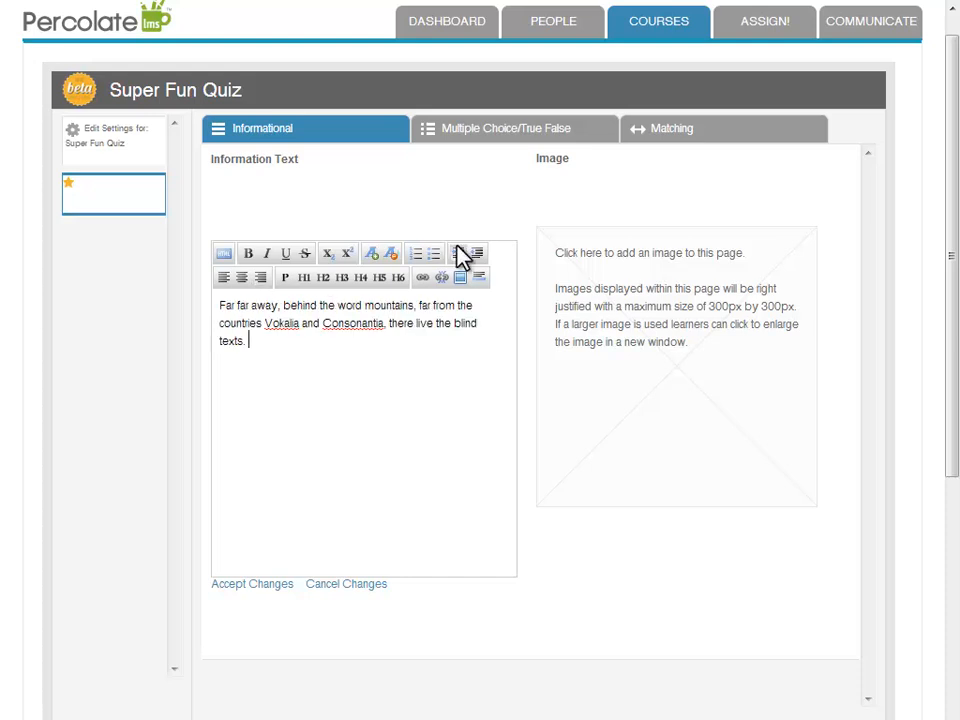
left_click(271, 585)
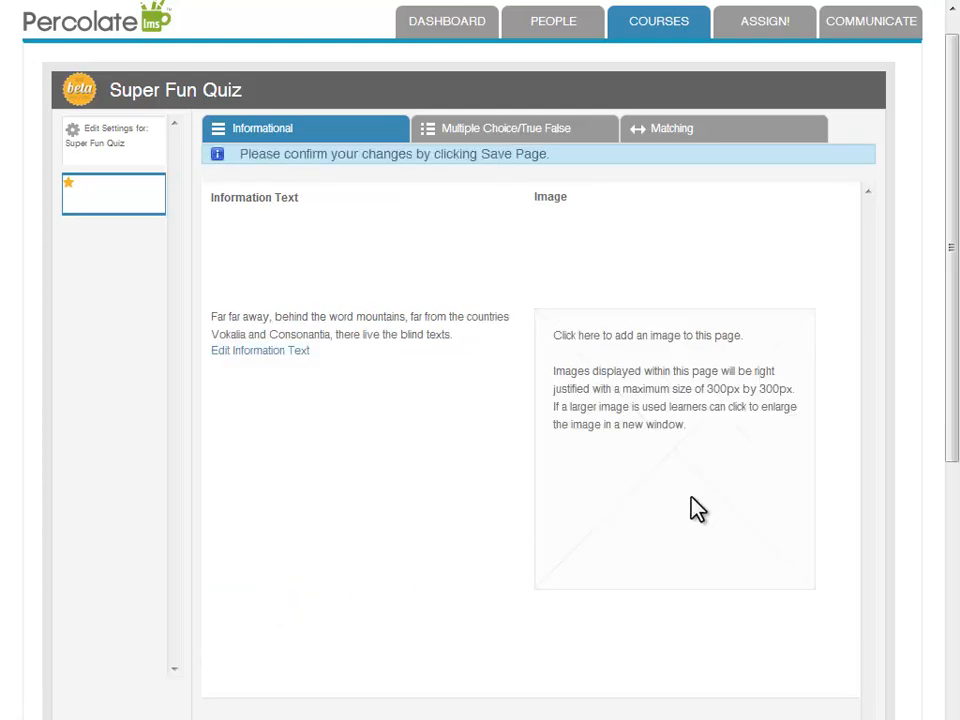
Attach the image Mountain.JPG to the informational page and save the page
left_click(703, 410)
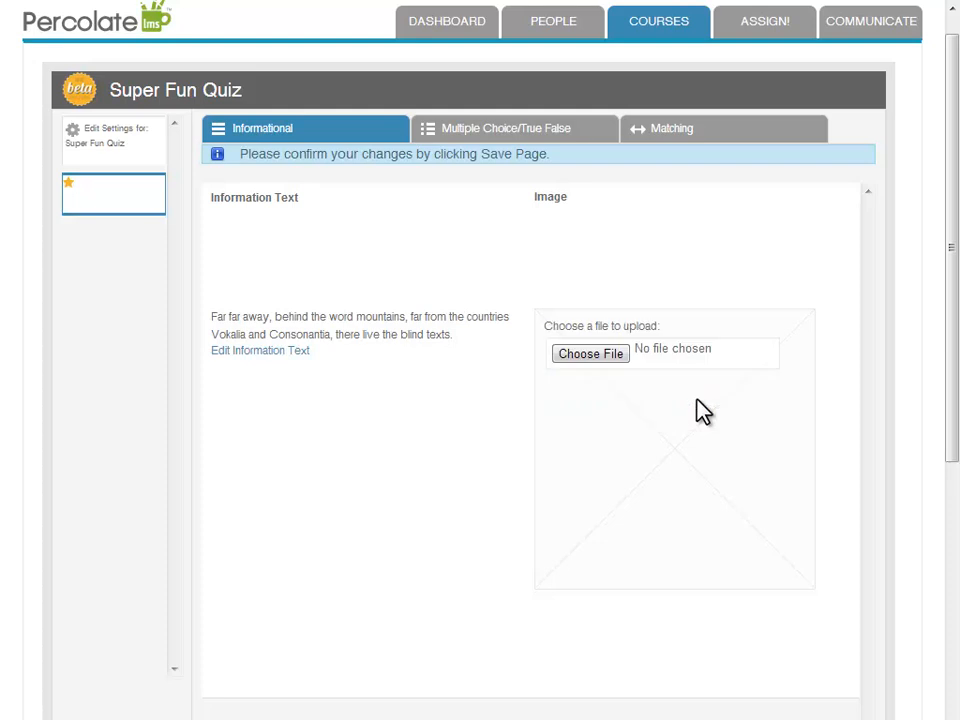
left_click(602, 360)
scroll(706, 407, "down", 2)
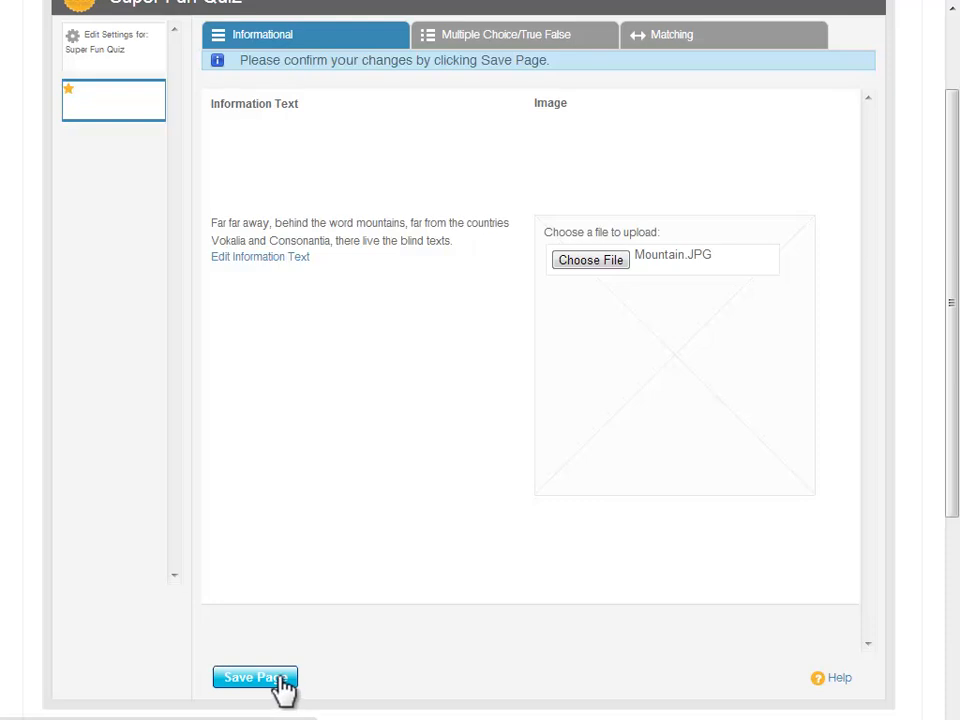
left_click(284, 684)
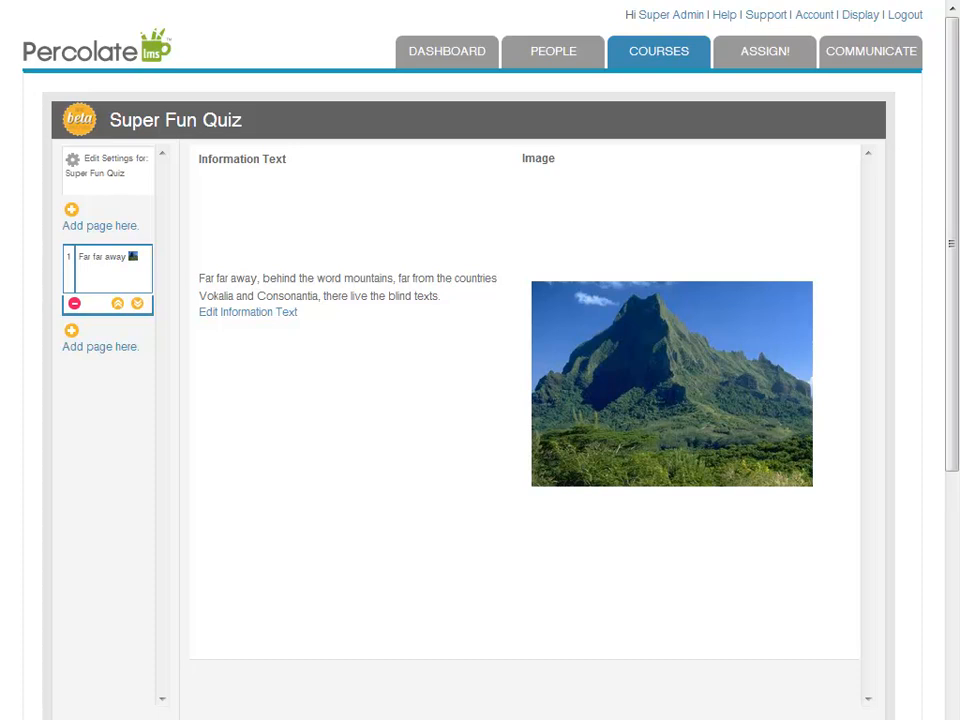
Add a multiple choice page after page 1 with the question "What is the name of the tallest mountain in the world?"
left_click(86, 346)
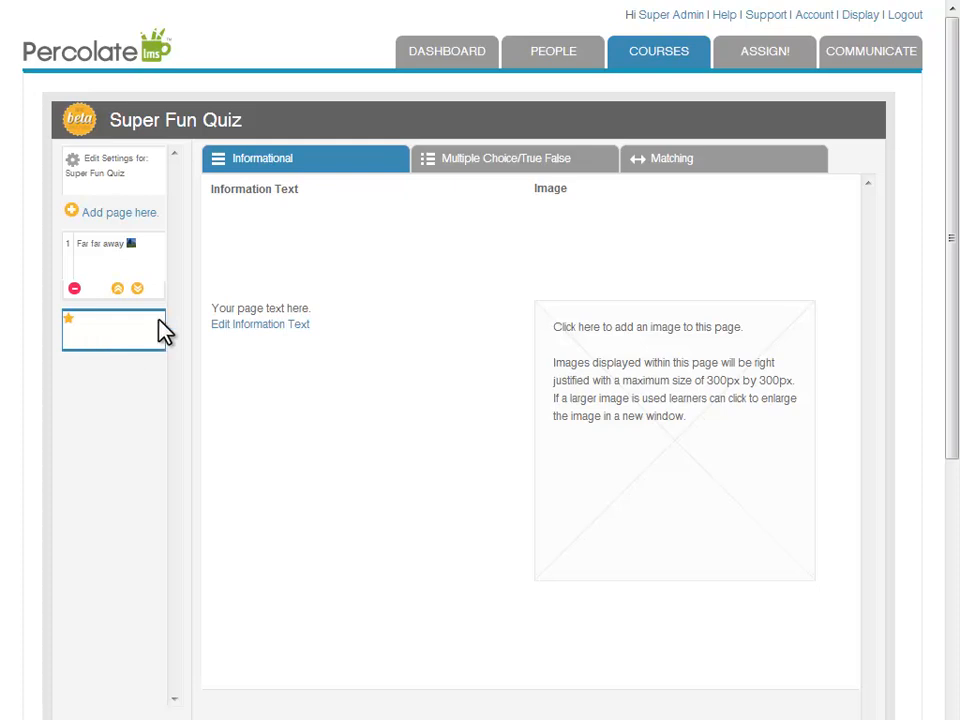
left_click(517, 166)
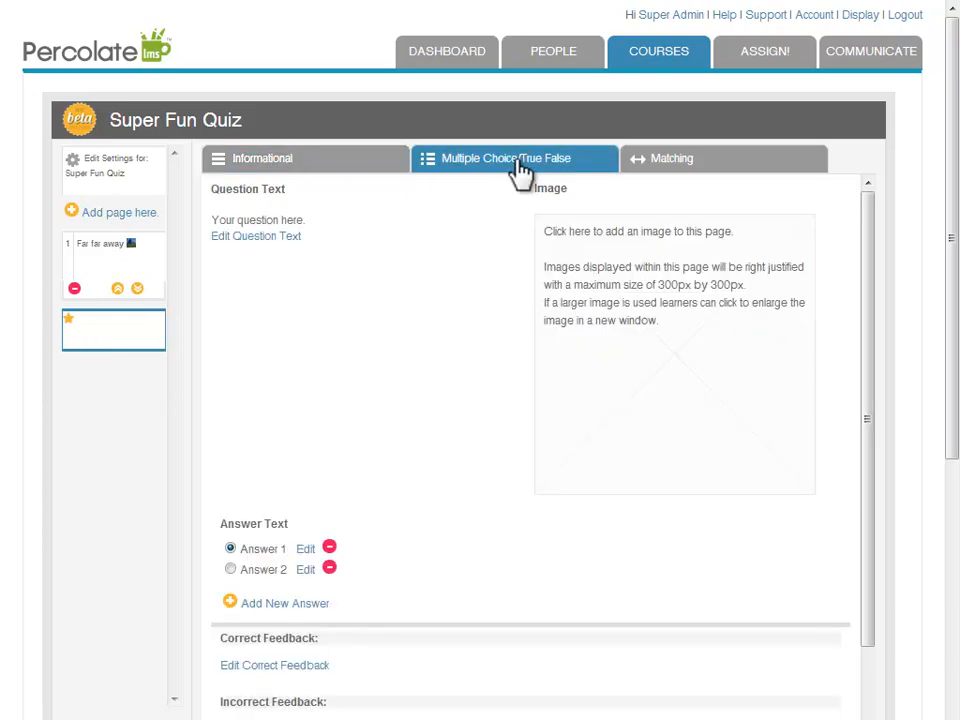
left_click(664, 172)
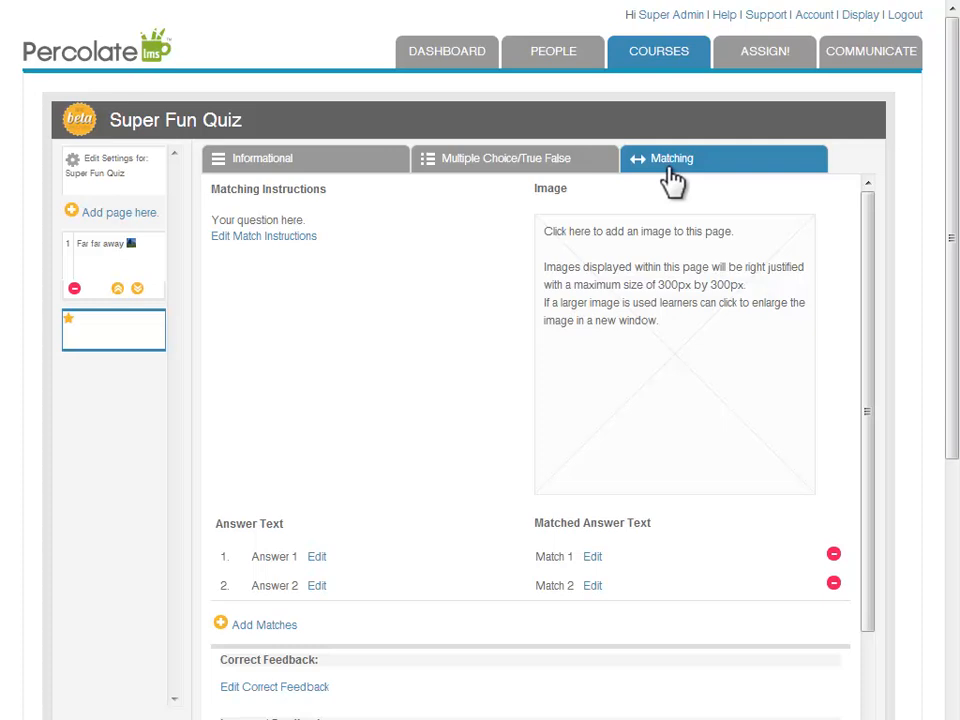
left_click(560, 170)
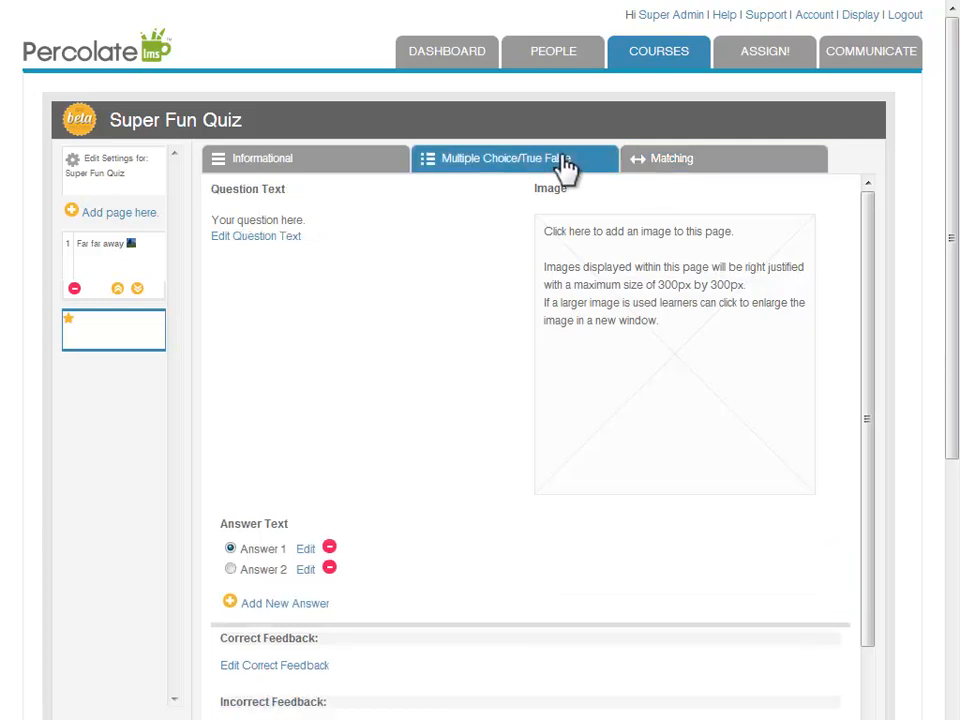
left_click(724, 172)
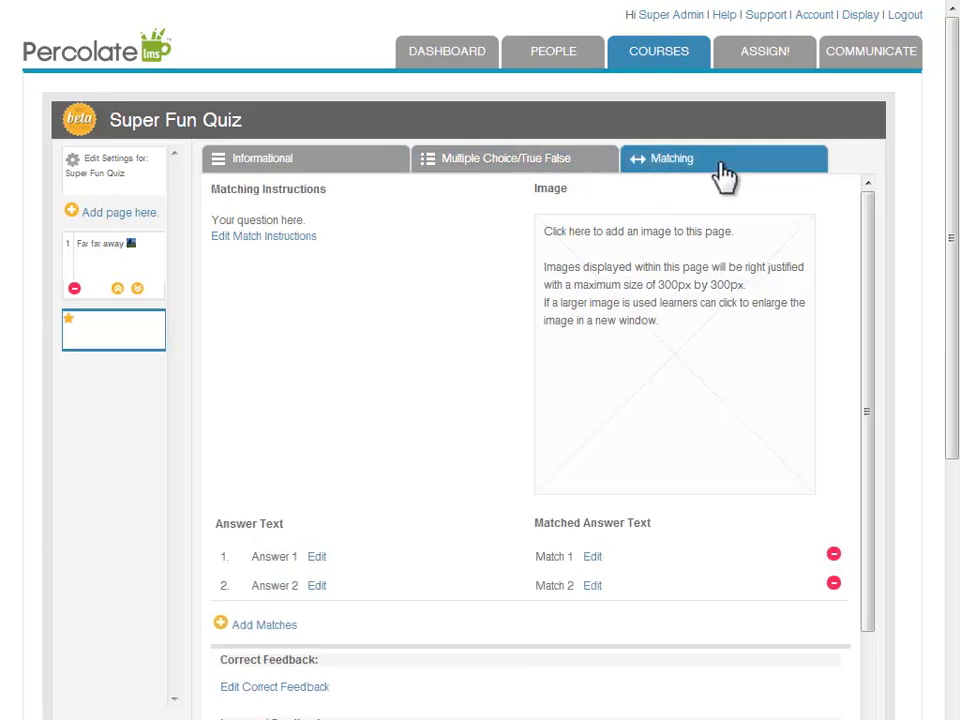
left_click(576, 170)
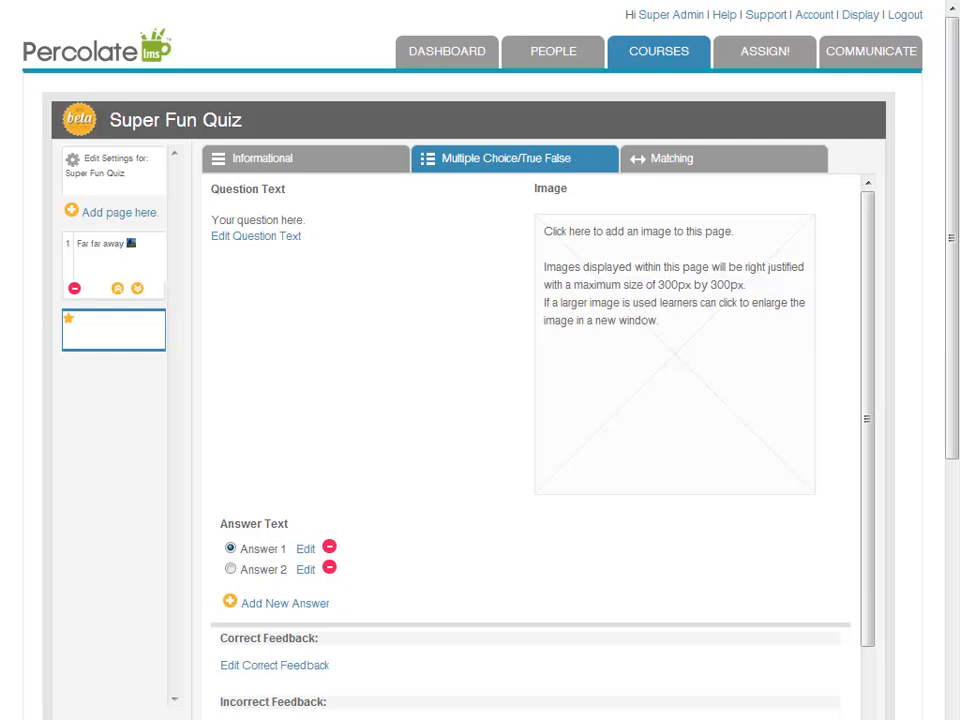
left_click(262, 240)
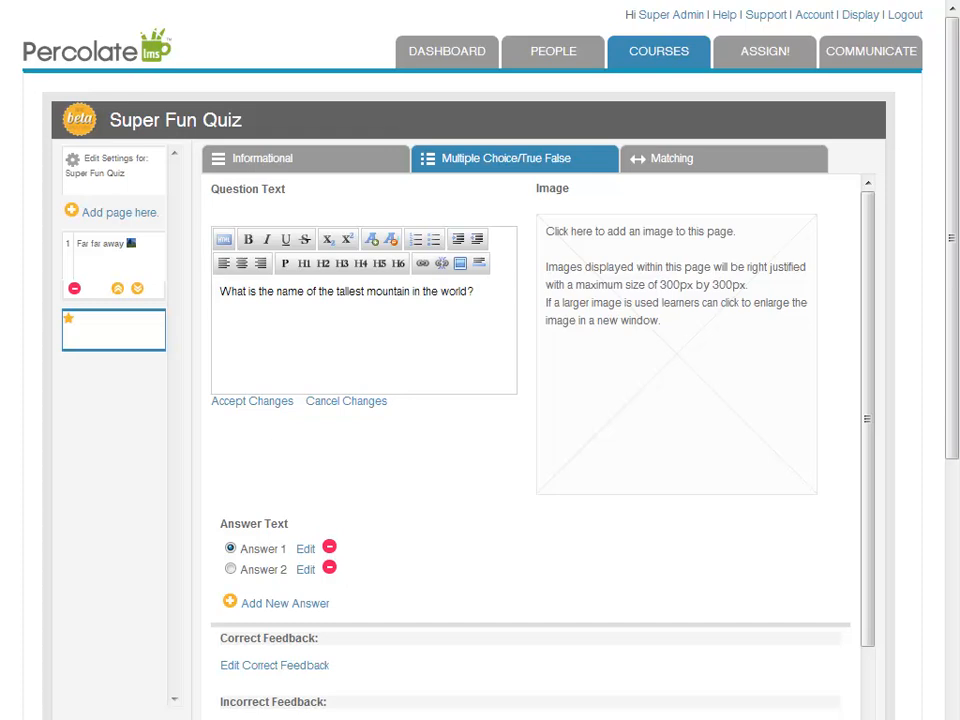
left_click(270, 401)
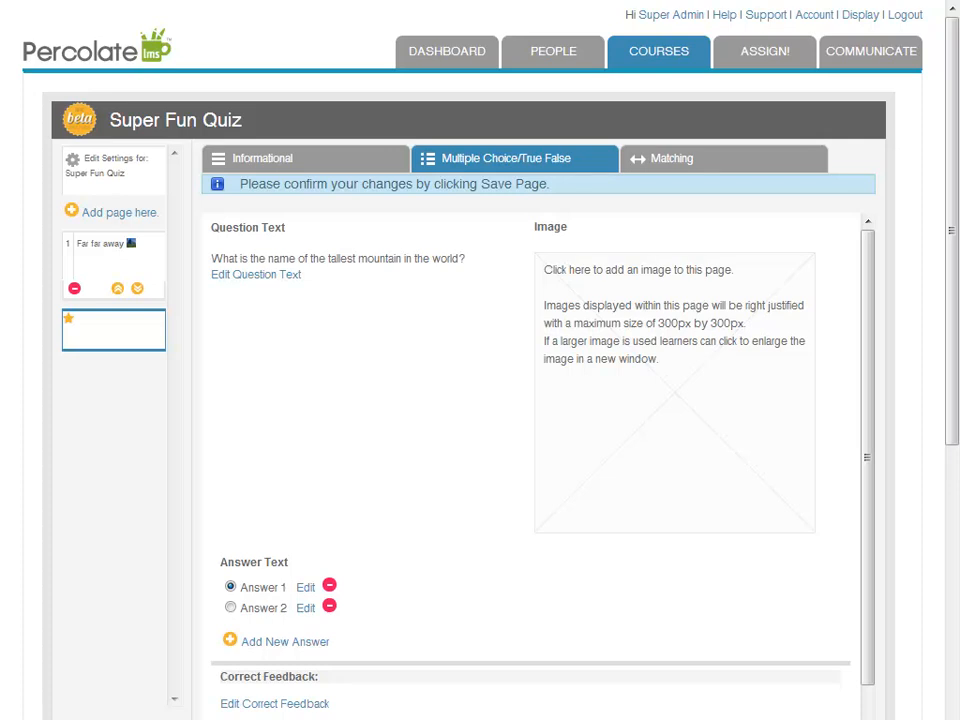
Set the two answers to "Kangchenjunga" and "Everest", and mark Everest as the correct one
left_click(305, 587)
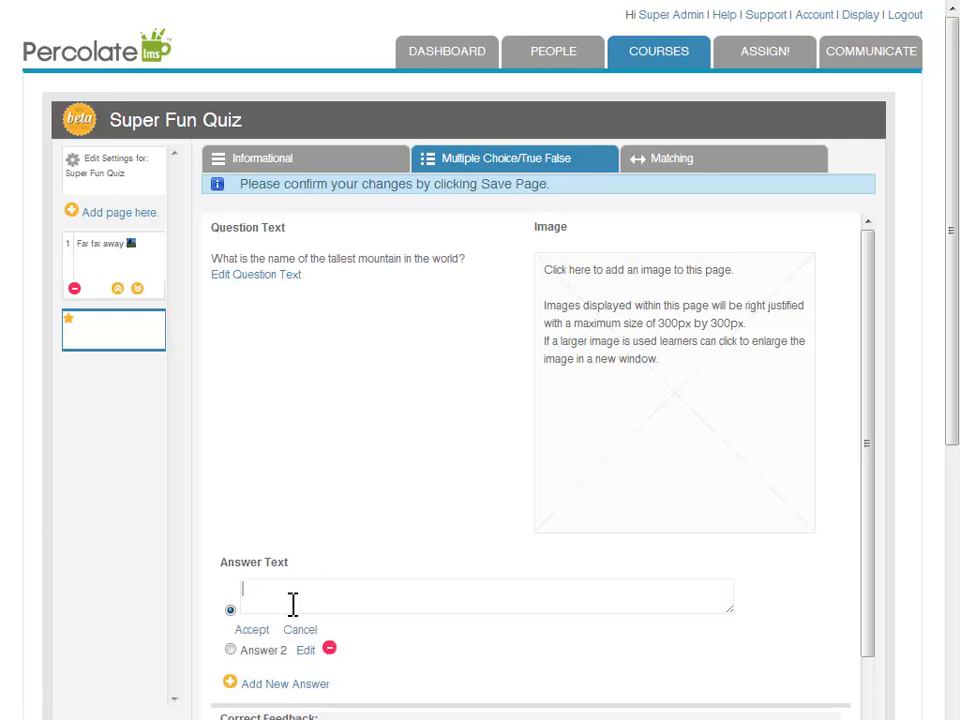
type("Kangchenjunga")
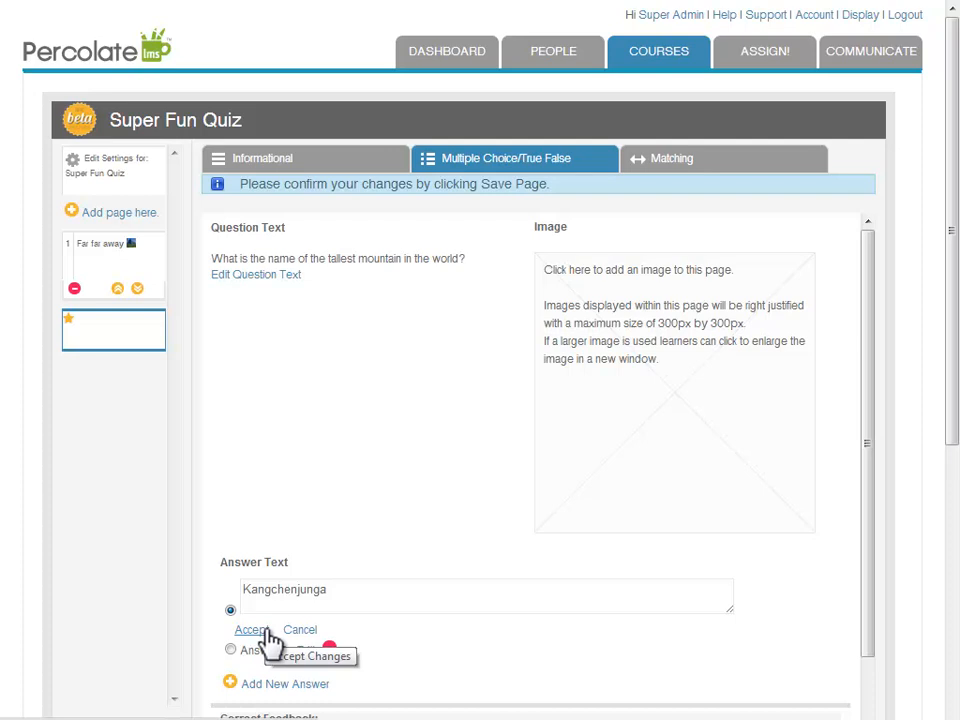
left_click(252, 631)
left_click(305, 609)
type("Evere")
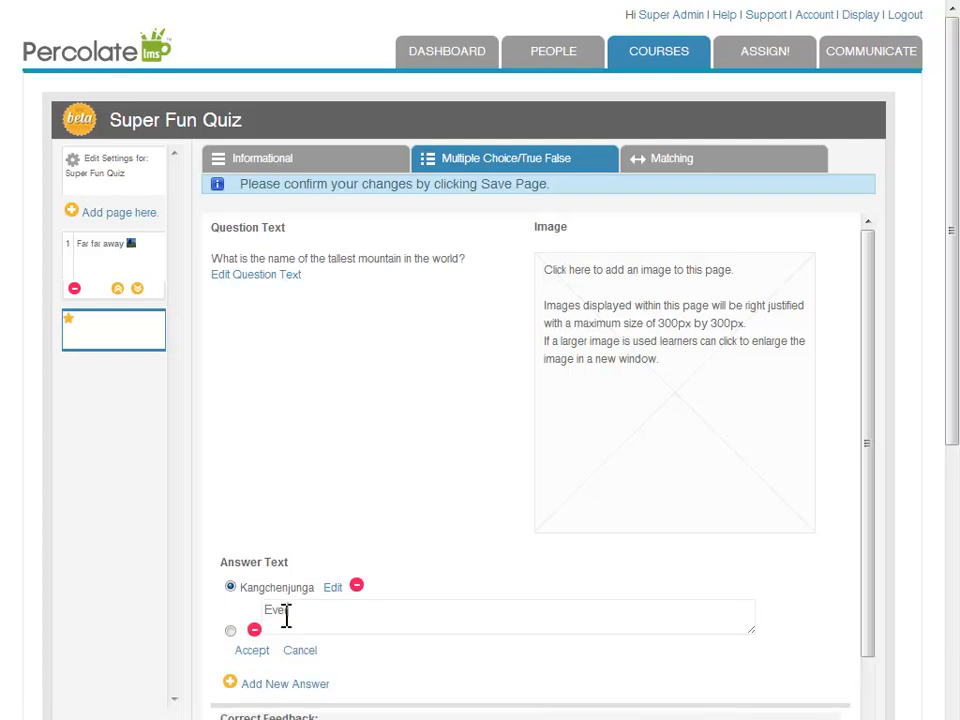
type("st")
left_click(252, 651)
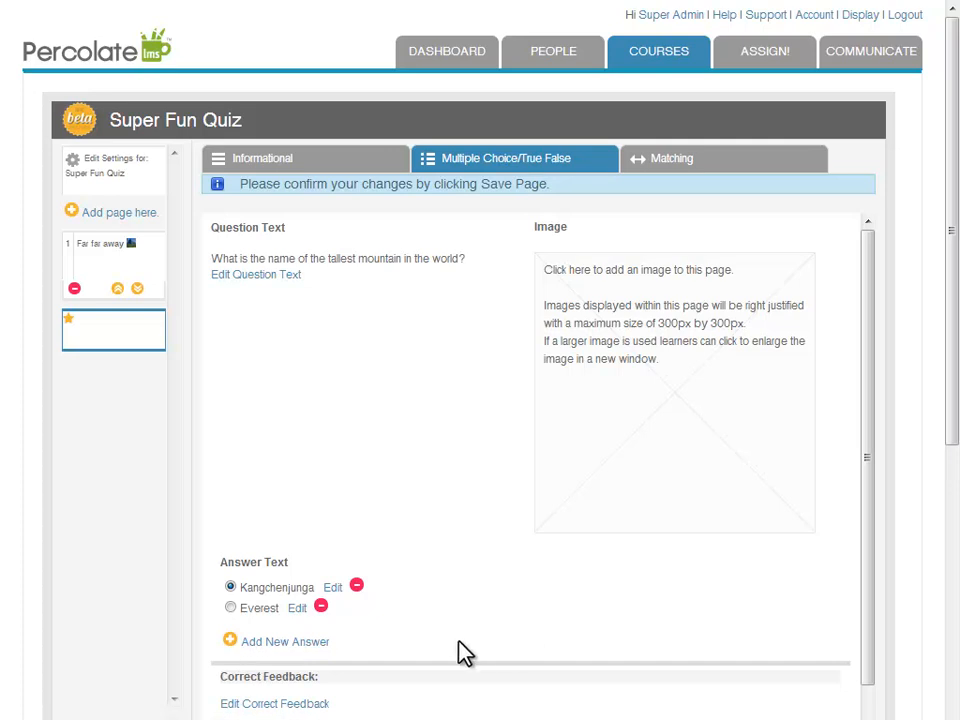
left_click(231, 608)
Enter the correct-answer feedback "Yes, Everest is the tallest mountain in the world." and accept it
left_click_drag(938, 300, 936, 439)
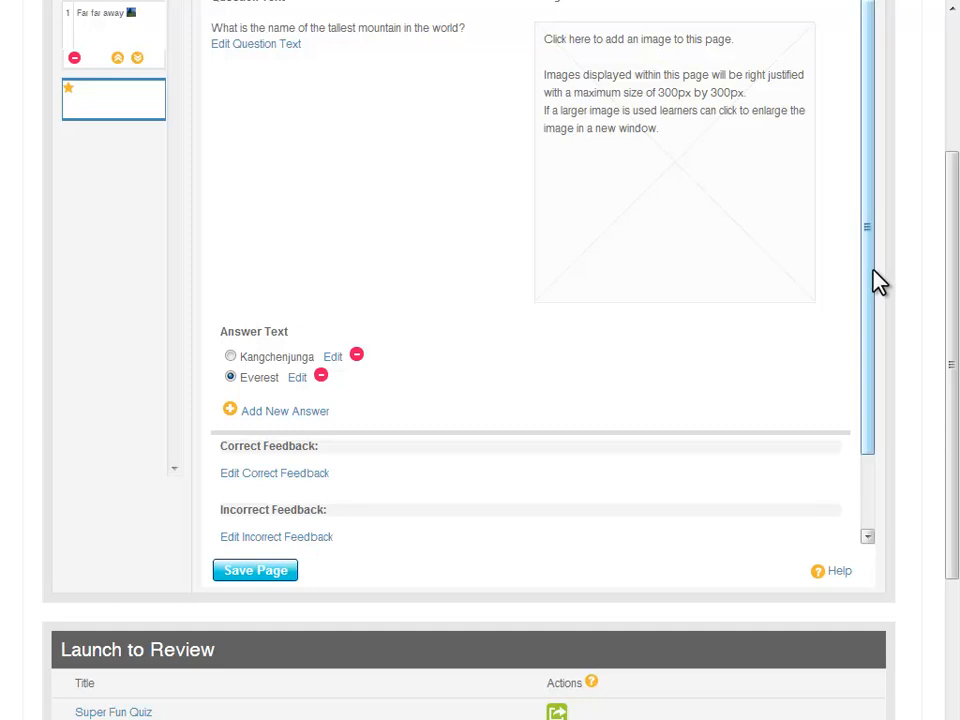
scroll(866, 292, "down", 1)
left_click_drag(869, 302, 874, 381)
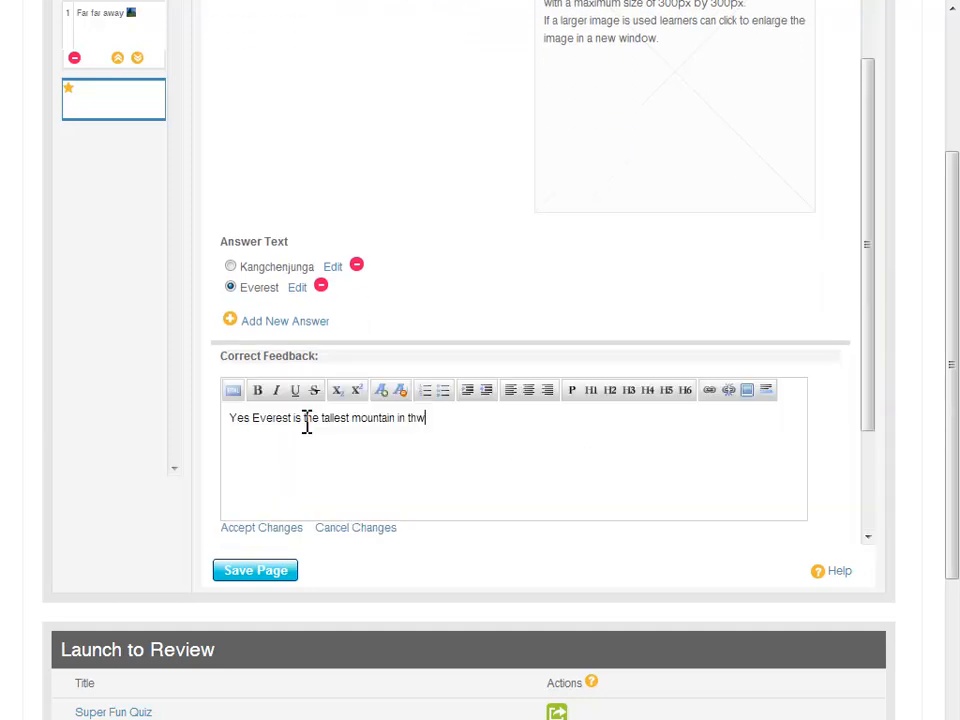
type("world.")
left_click(261, 528)
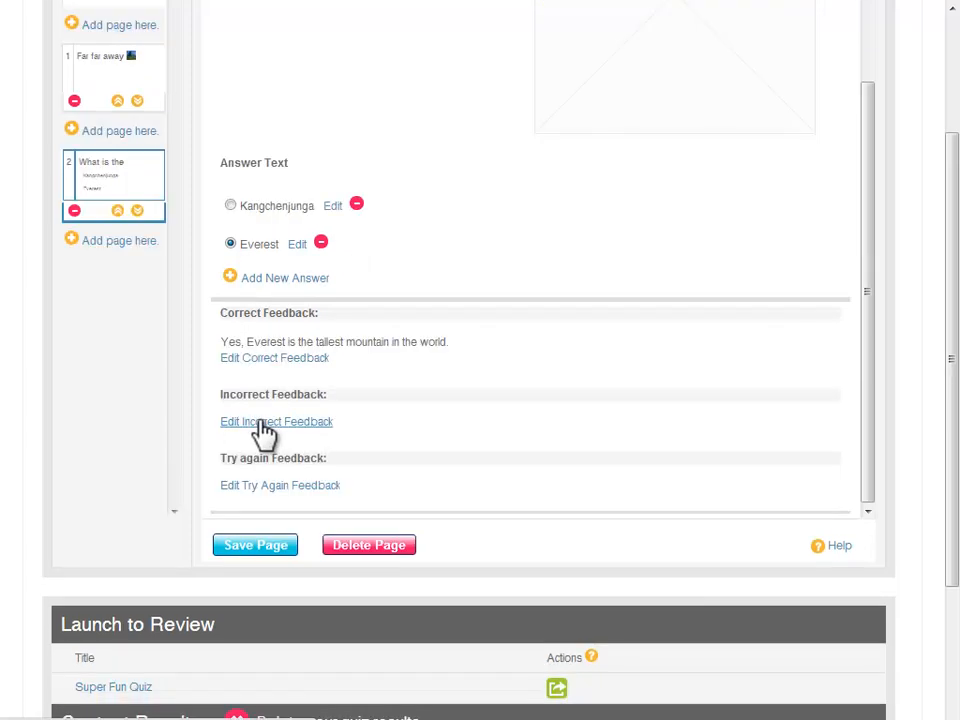
Enter the incorrect-answer feedback "Sorry but the correct answer was Everest." and save the question page
left_click(263, 432)
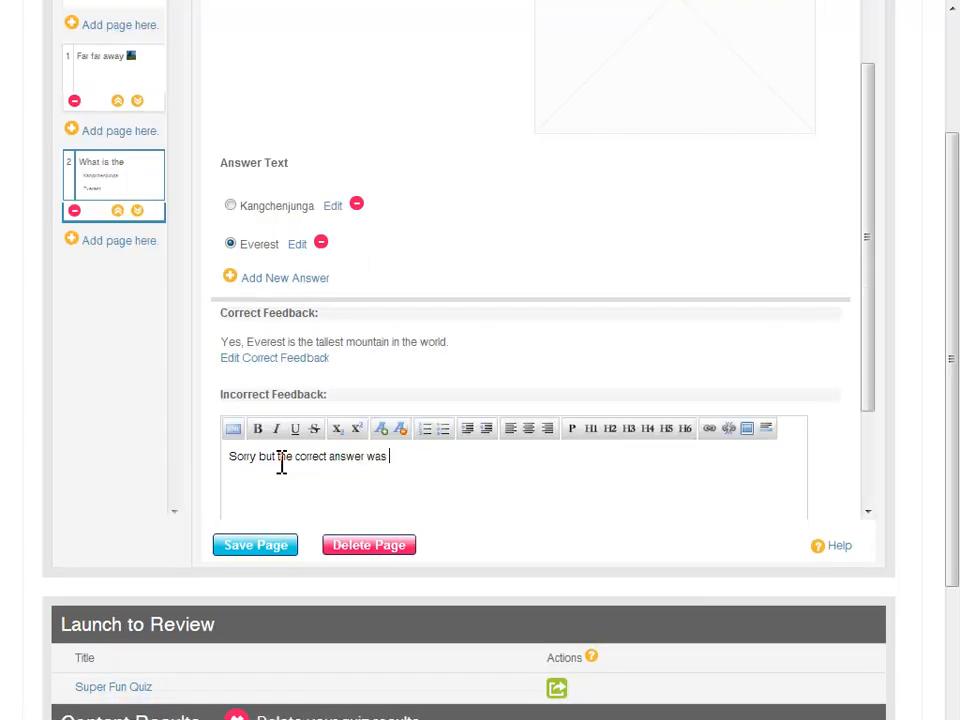
type("Everest.")
left_click_drag(870, 338, 868, 419)
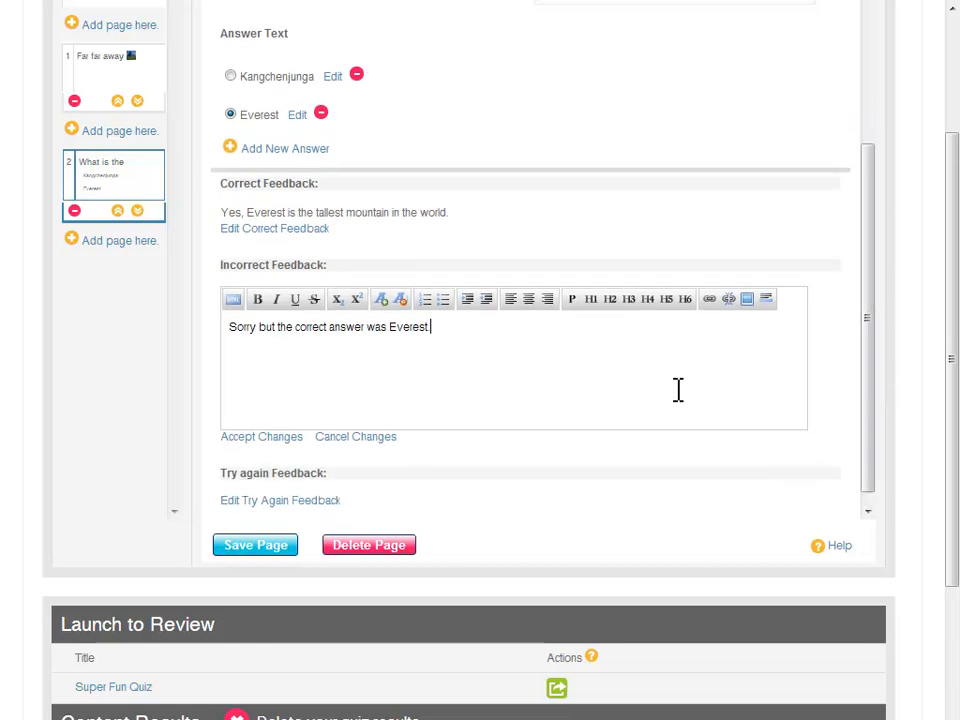
left_click(262, 437)
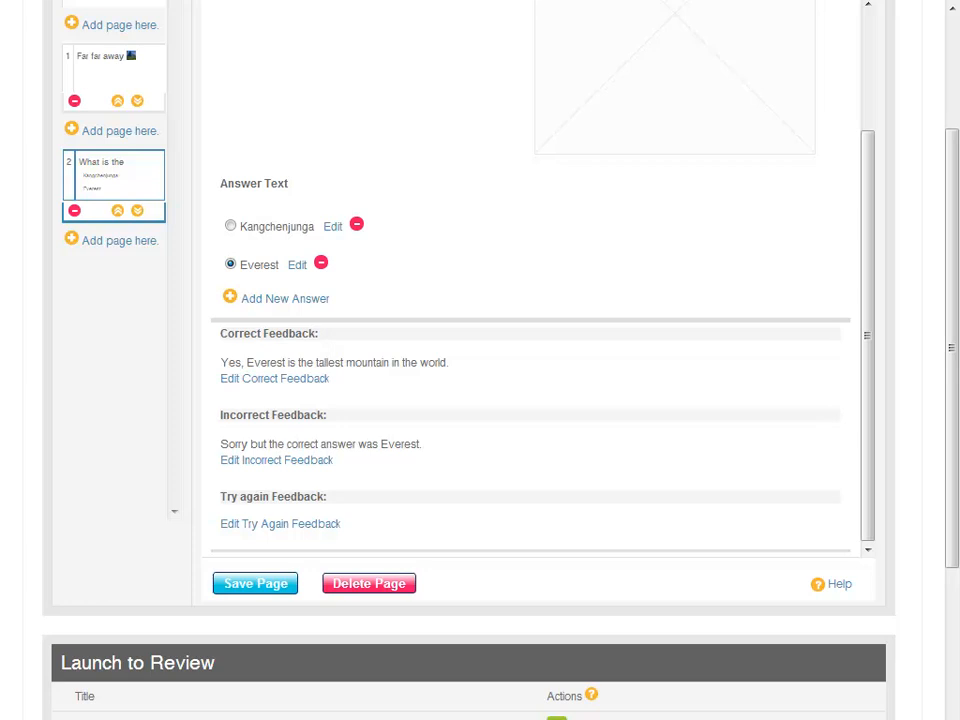
left_click(256, 584)
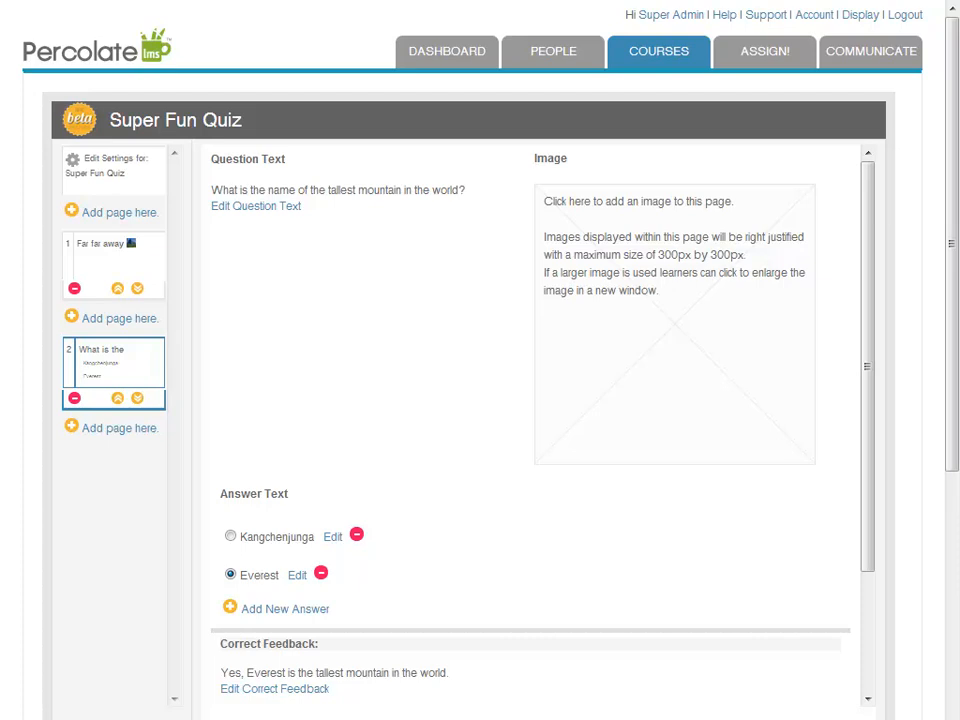
Launch Super Fun Quiz for review, submit Everest as the answer on page 2, and continue to the following page
left_click_drag(949, 231, 945, 508)
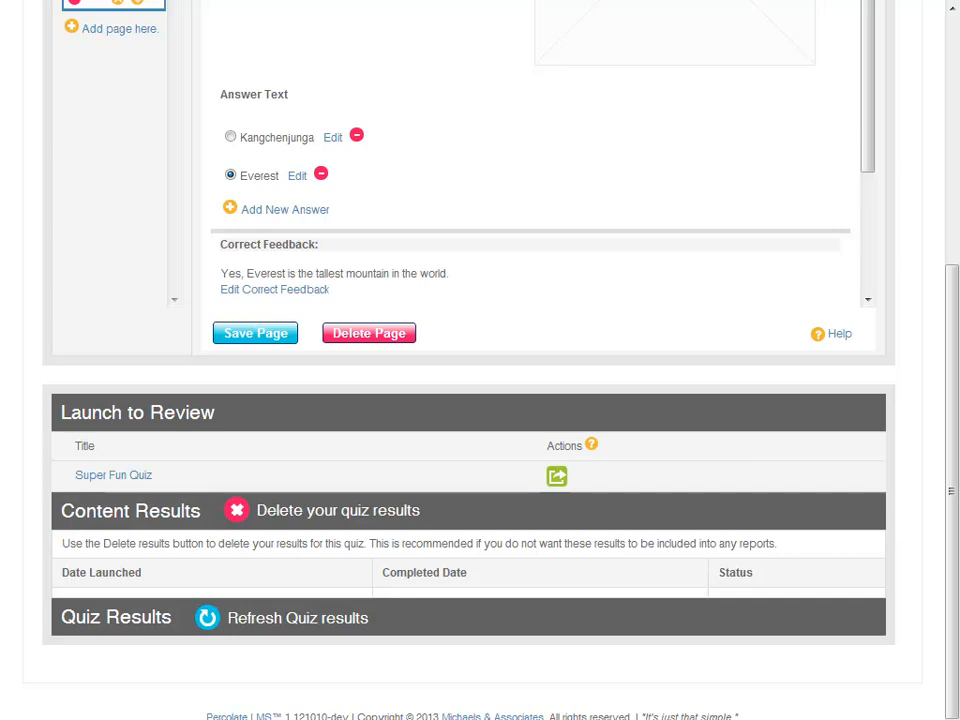
left_click(557, 478)
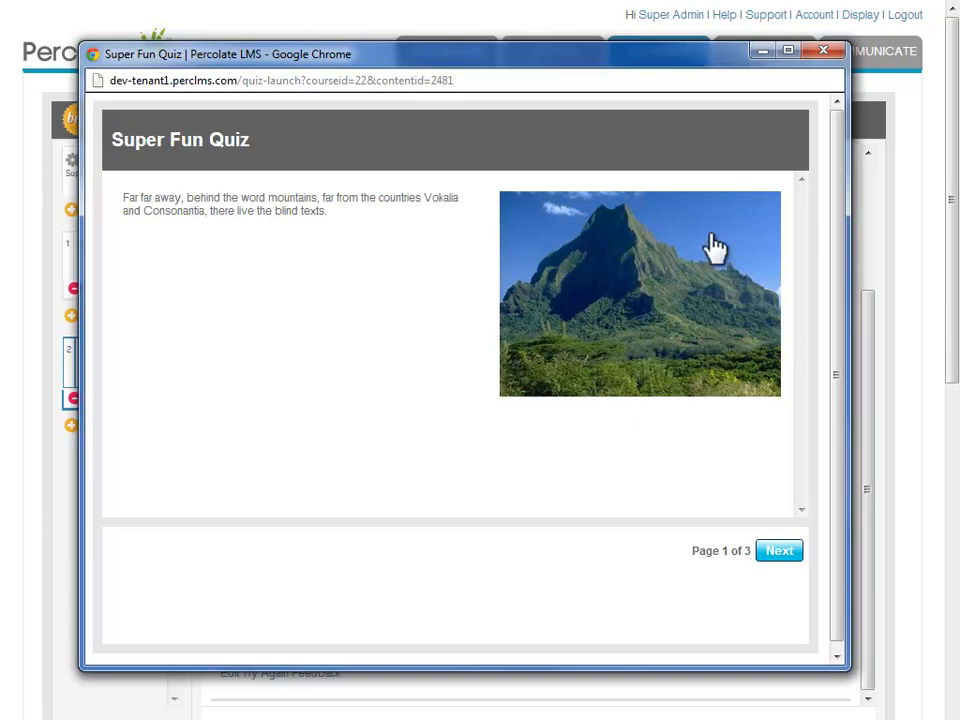
left_click(785, 553)
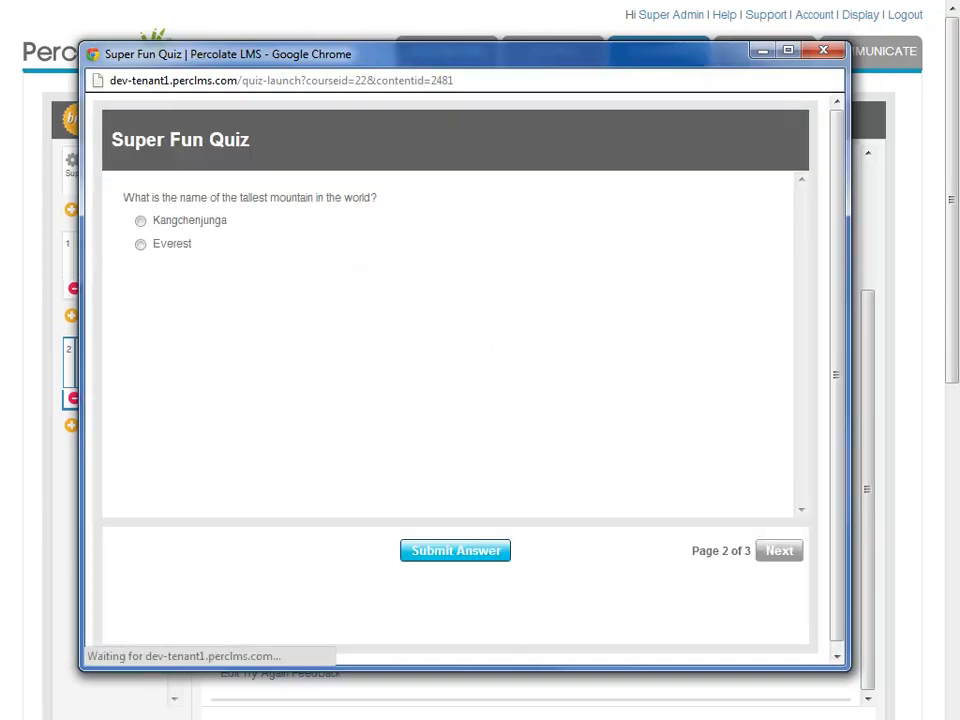
left_click(141, 245)
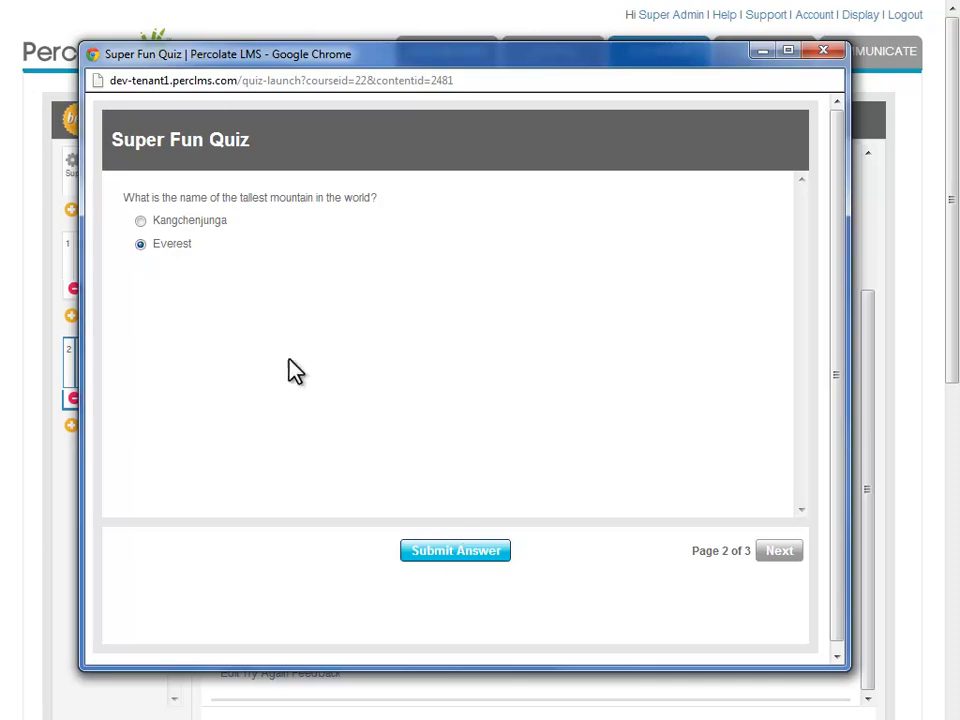
left_click(460, 563)
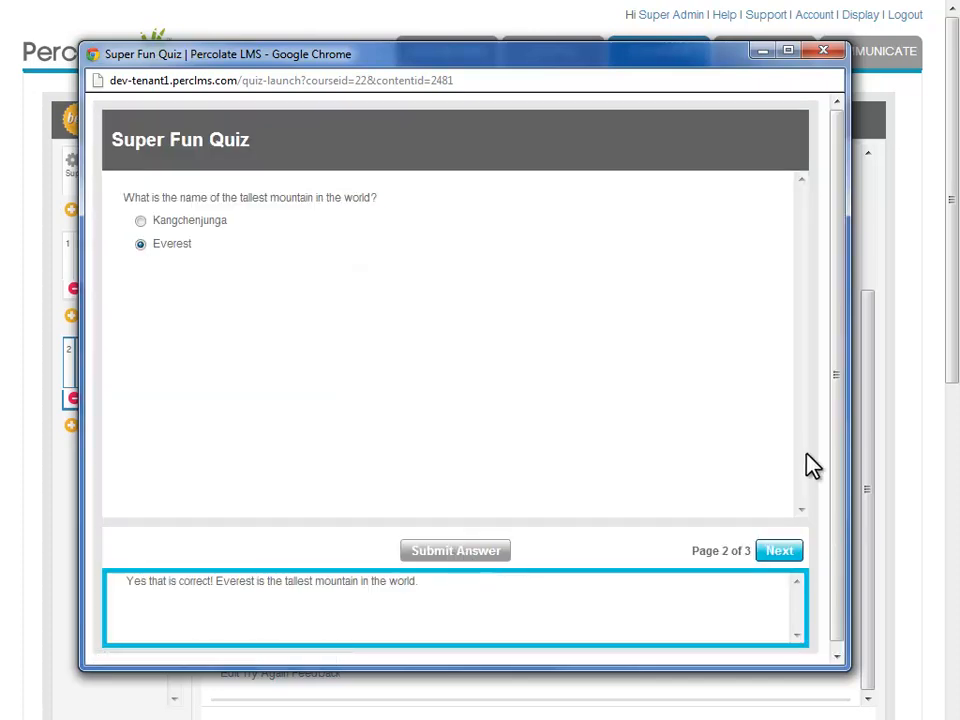
left_click(779, 553)
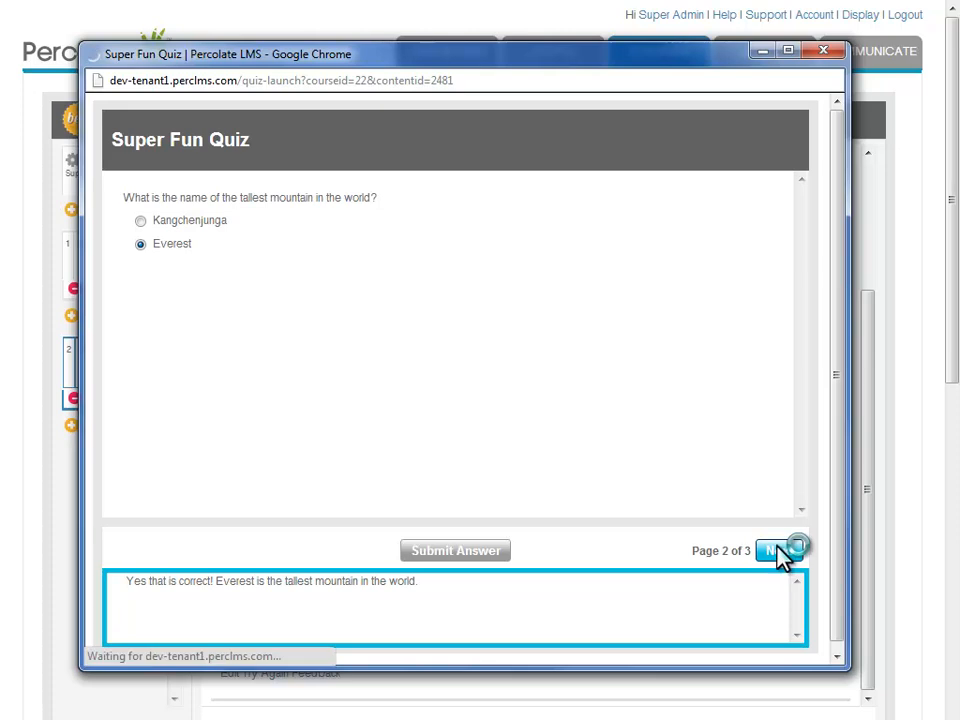